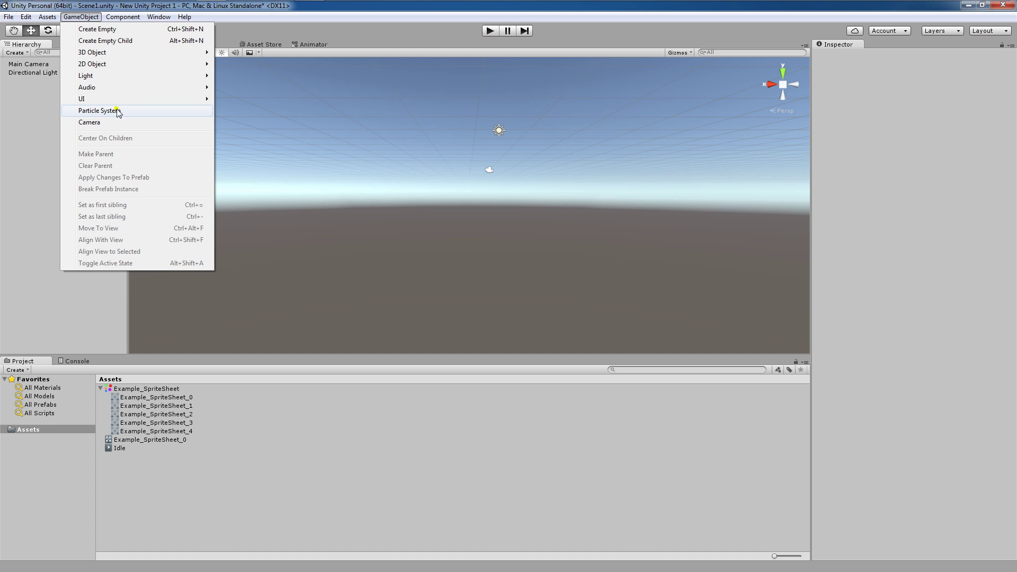
Add a Particle System to the scene and keep it selected with its emitted particles in view
left_click(100, 111)
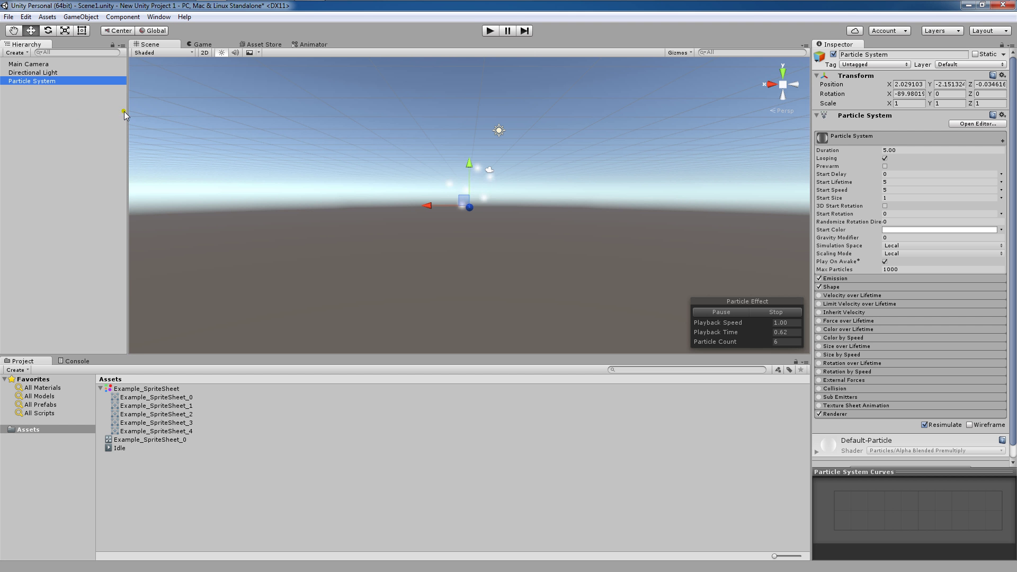
middle_click_drag(536, 136, 531, 237)
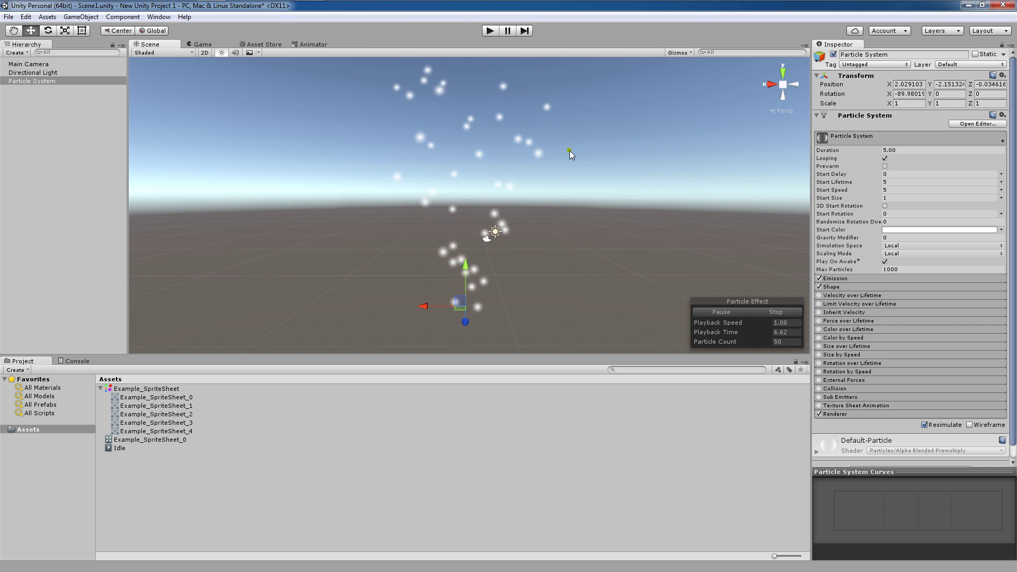
left_click(32, 80)
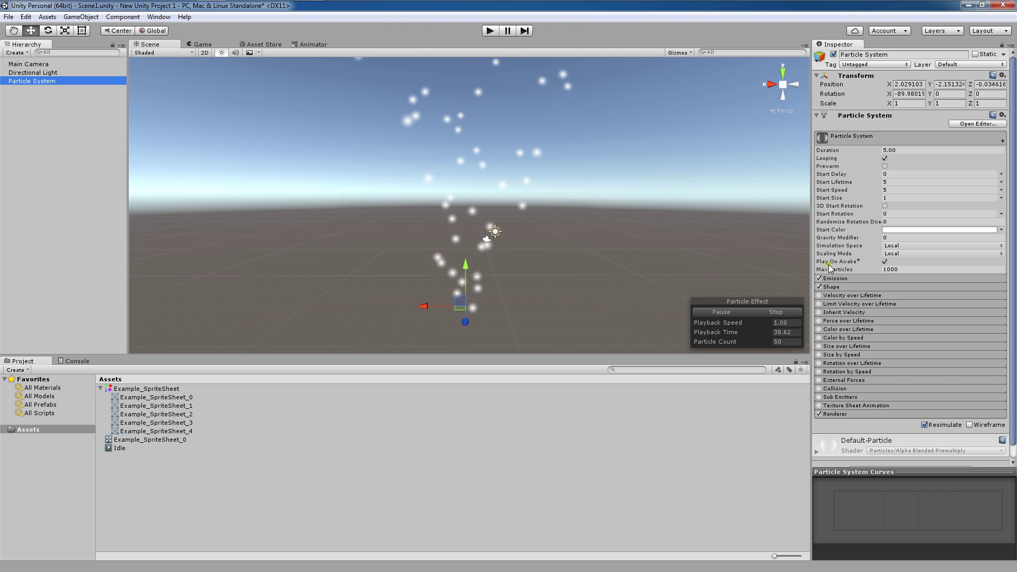
Set the particle system's start color to light green, hex 8CFF9BFF
left_click(898, 230)
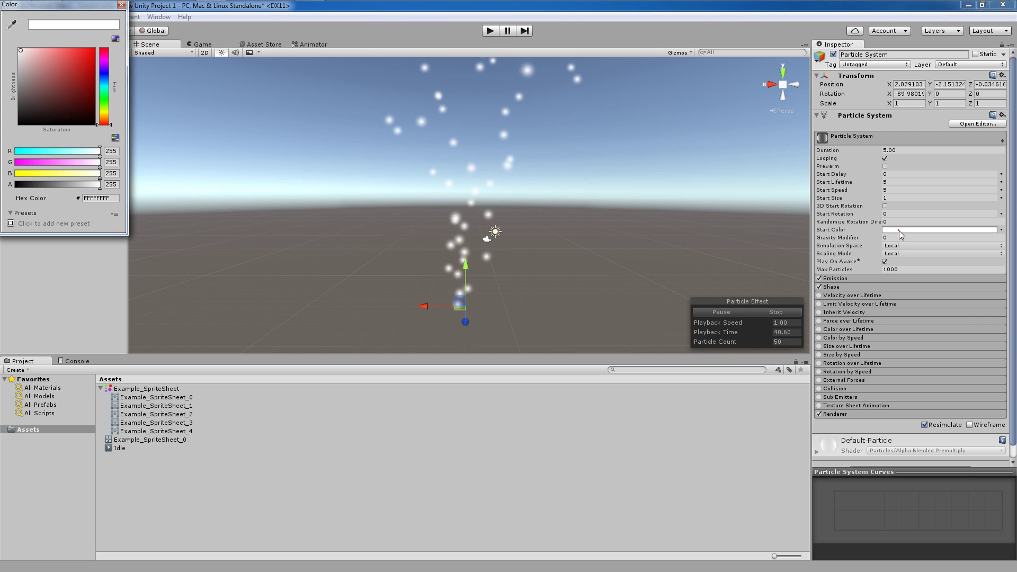
left_click_drag(65, 62, 88, 61)
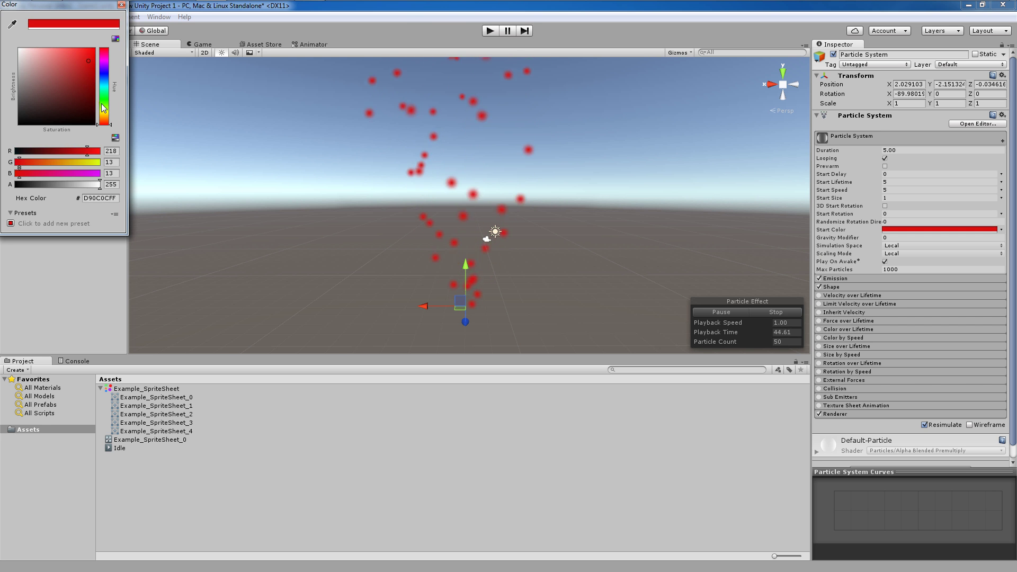
left_click(104, 99)
left_click_drag(75, 96, 53, 49)
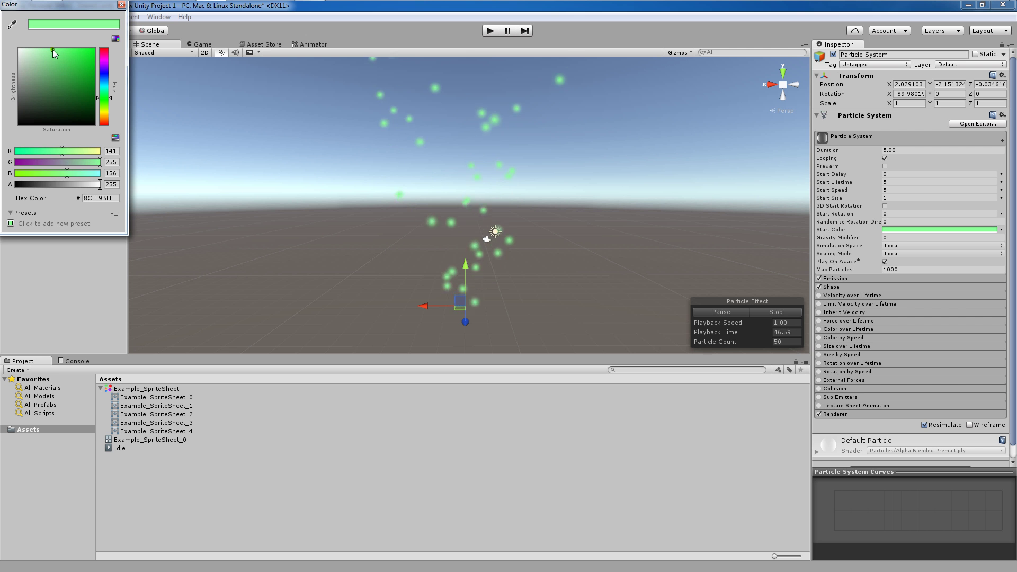
left_click(121, 4)
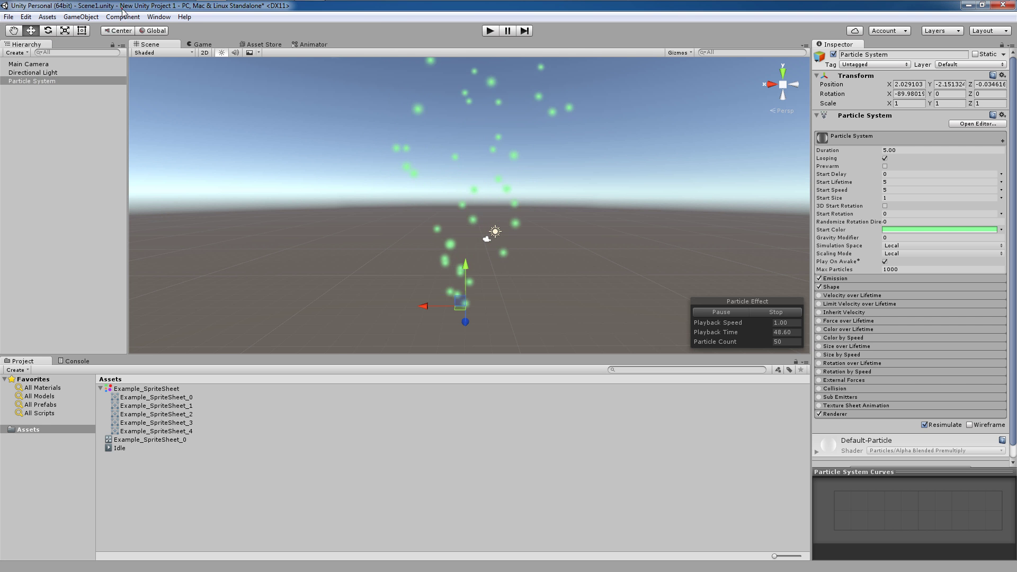
Try the Sphere emission shape on the particle system and settle on Box as its shape
left_click(854, 287)
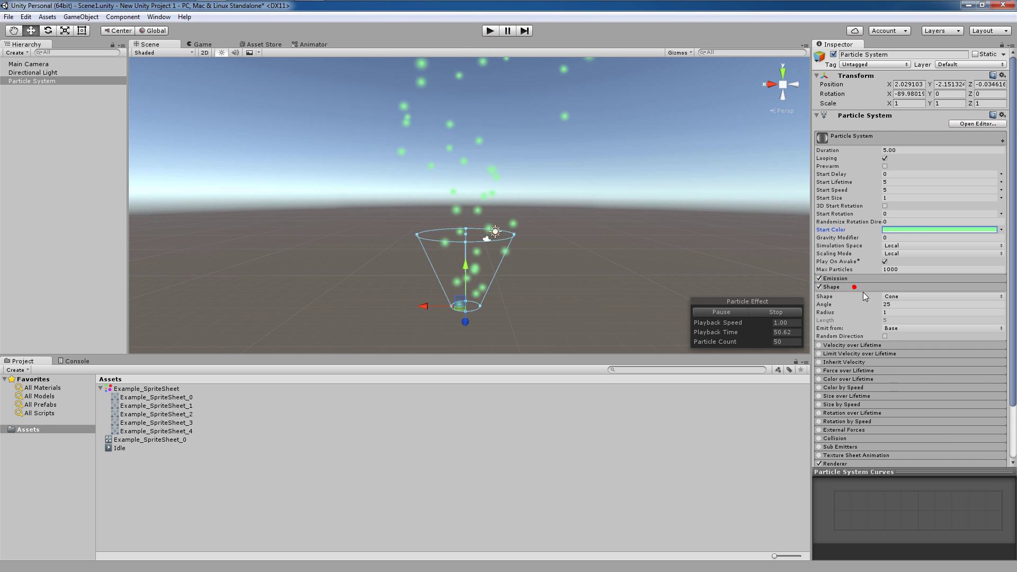
left_click(904, 298)
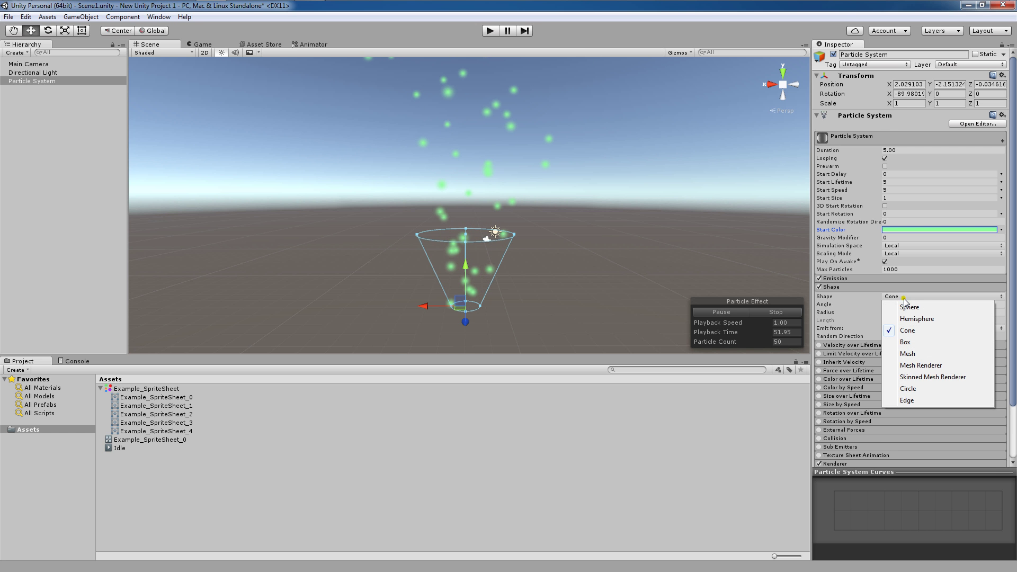
left_click(906, 308)
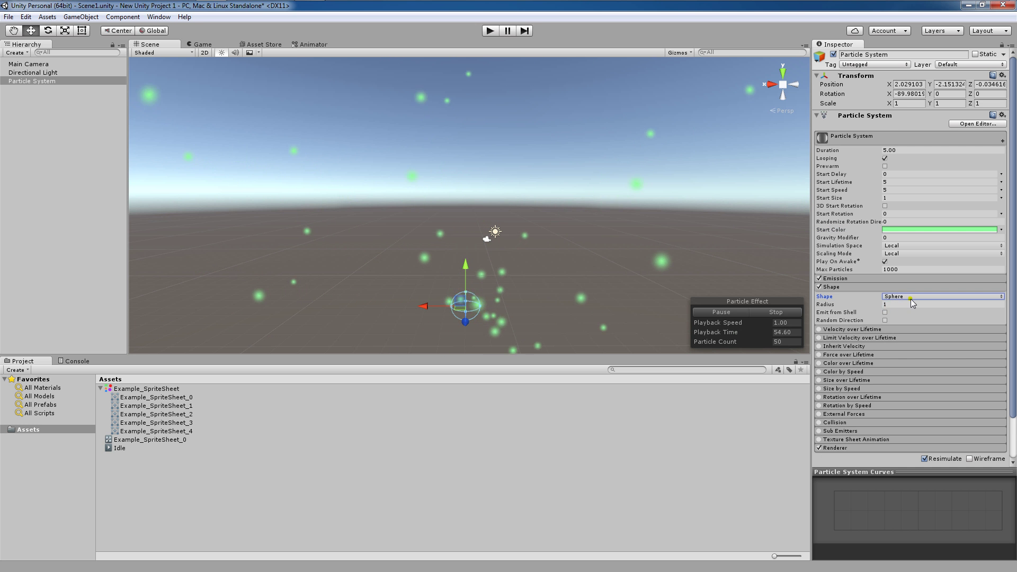
left_click(905, 298)
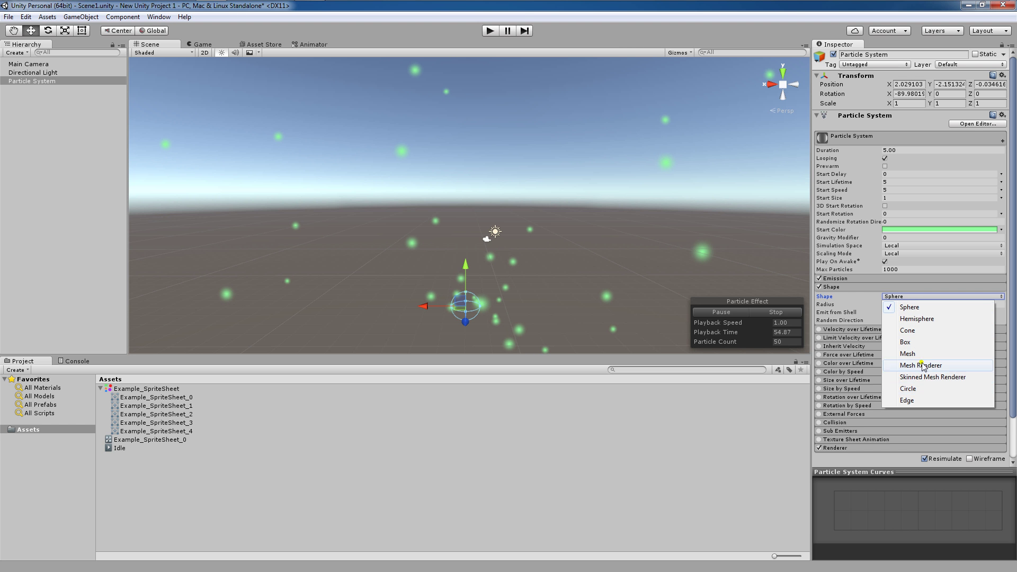
left_click(925, 342)
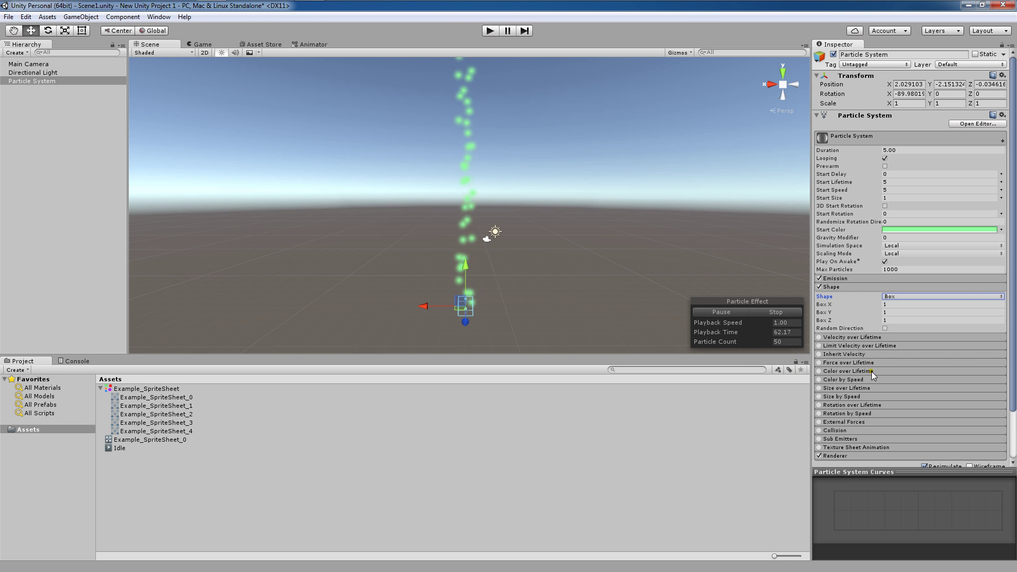
Set the particle system's emission rate mode to Random Between Two Constants
left_click(858, 278)
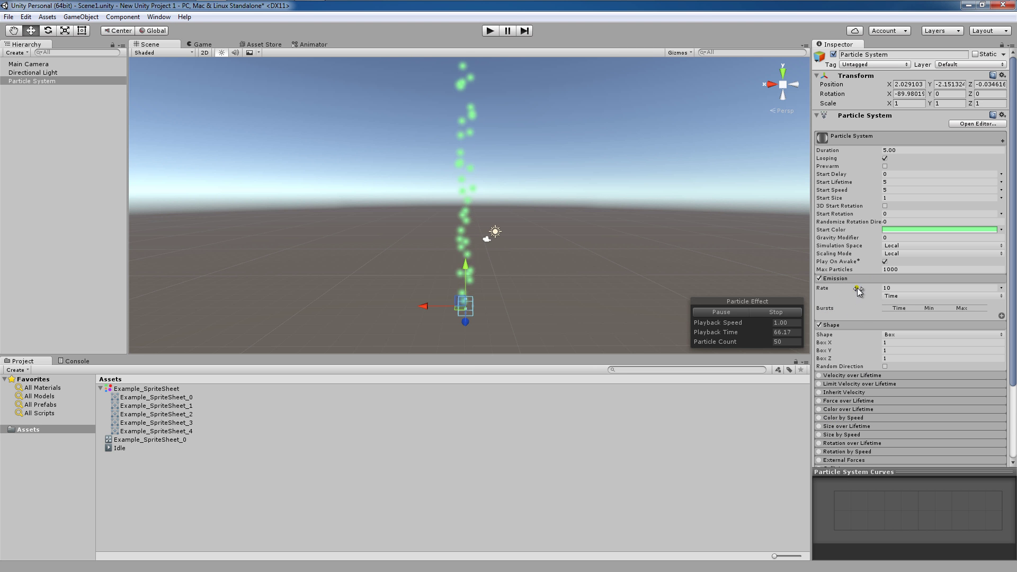
left_click(1002, 288)
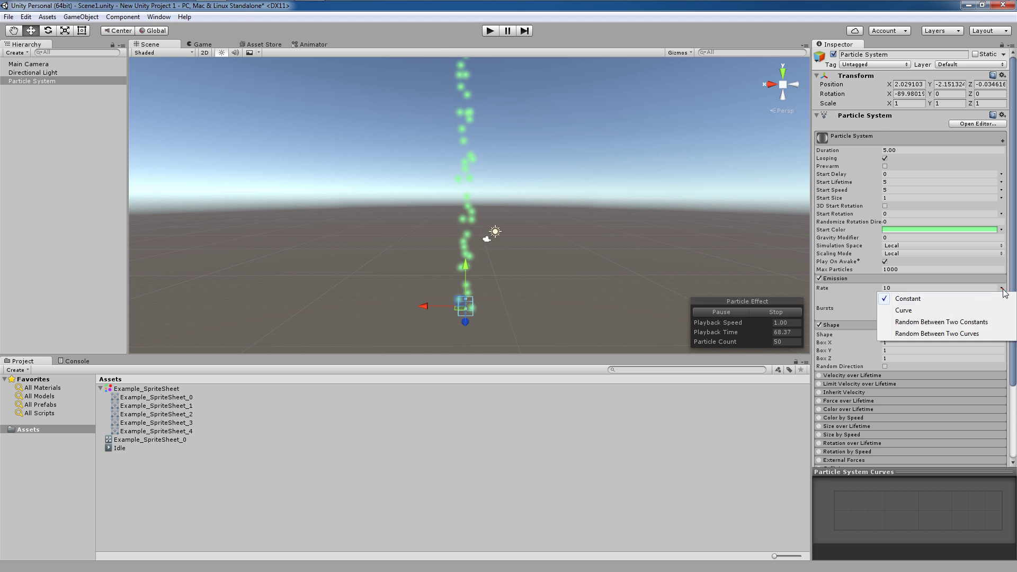
left_click(937, 322)
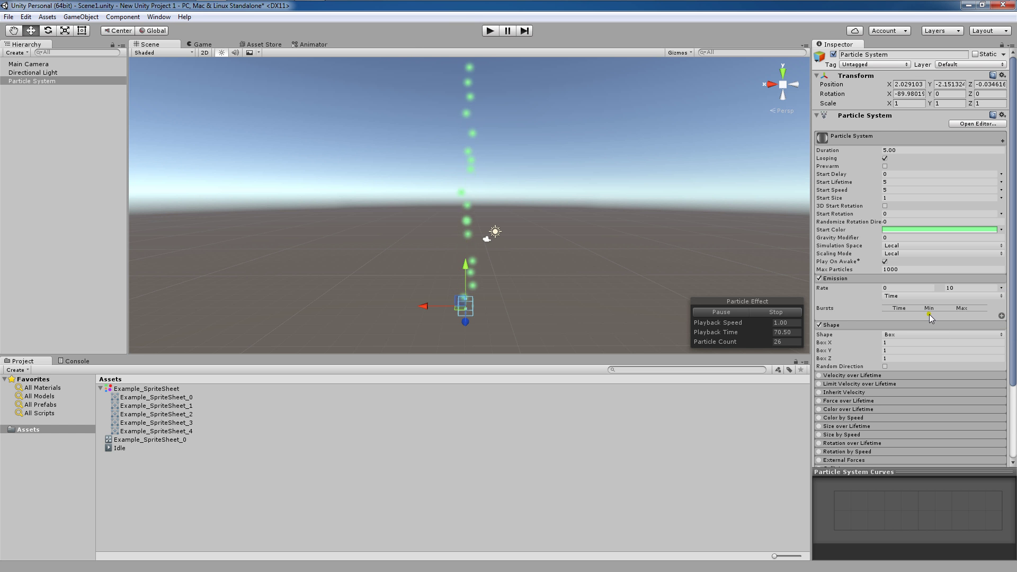
Enable the Color over Lifetime module of the particle system
scroll(868, 377, "down", 2)
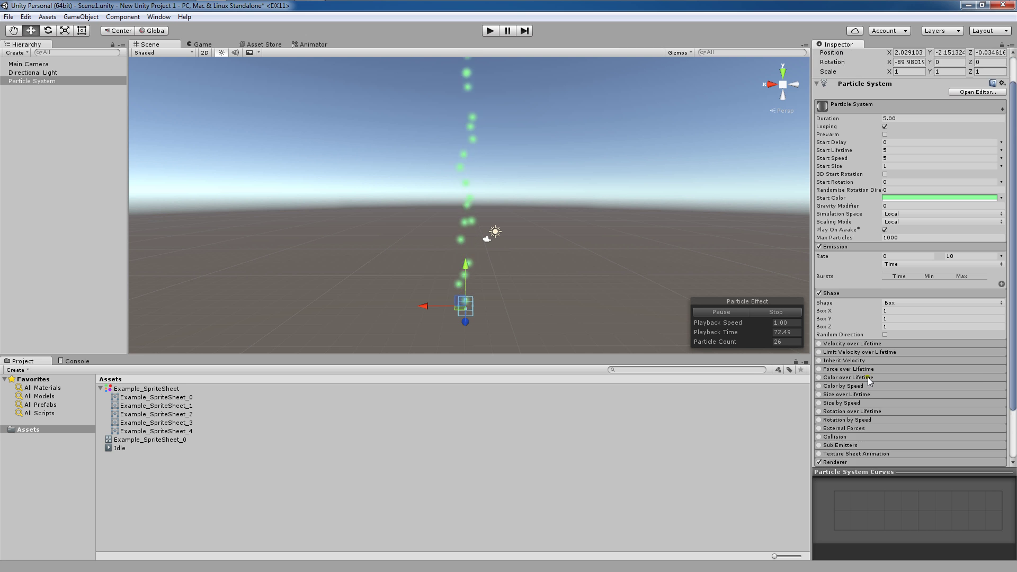
scroll(868, 377, "down", 2)
left_click(874, 346)
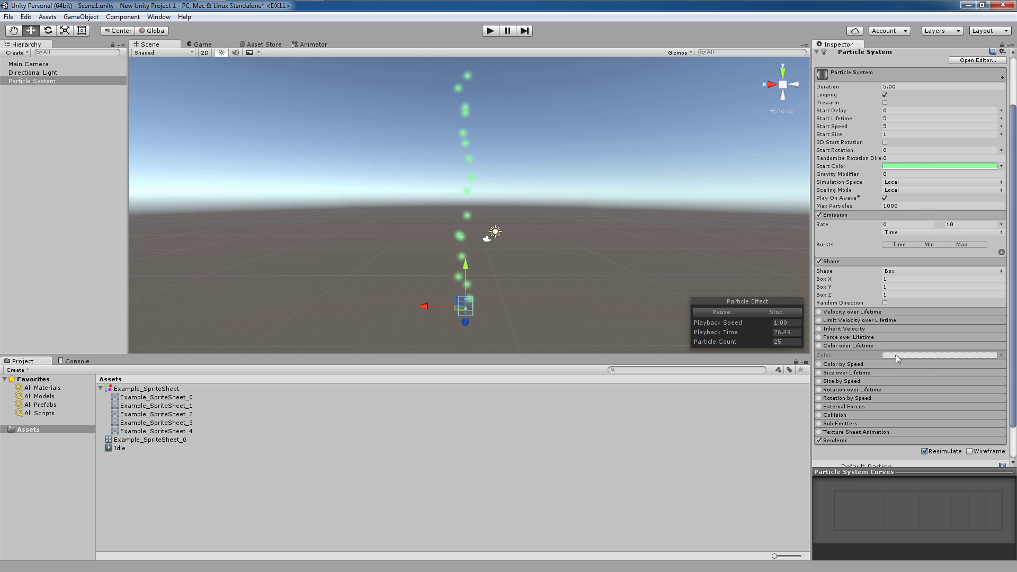
left_click(819, 346)
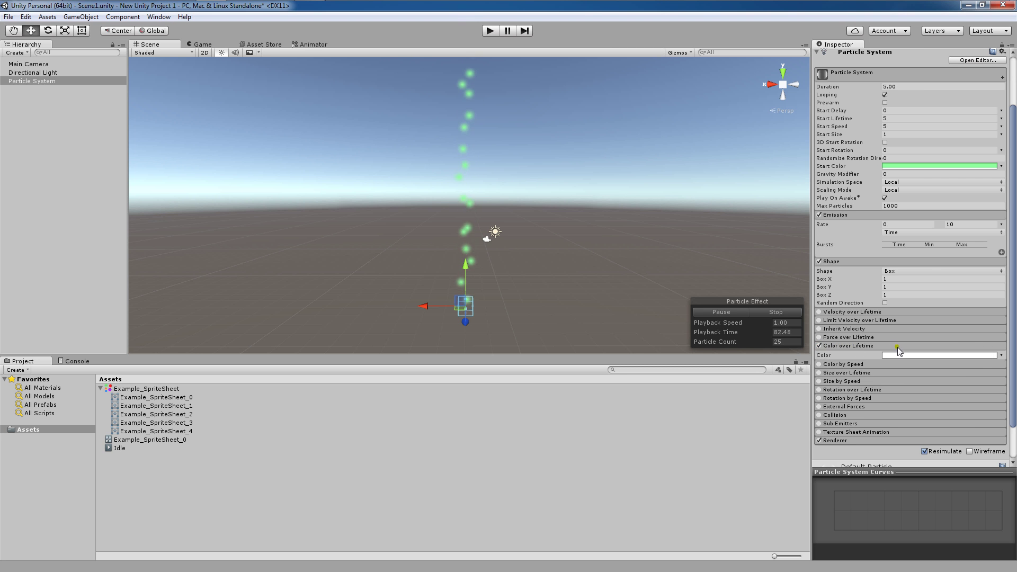
Make the Color over Lifetime gradient fade to black (000000) at its 100% end key
left_click(900, 354)
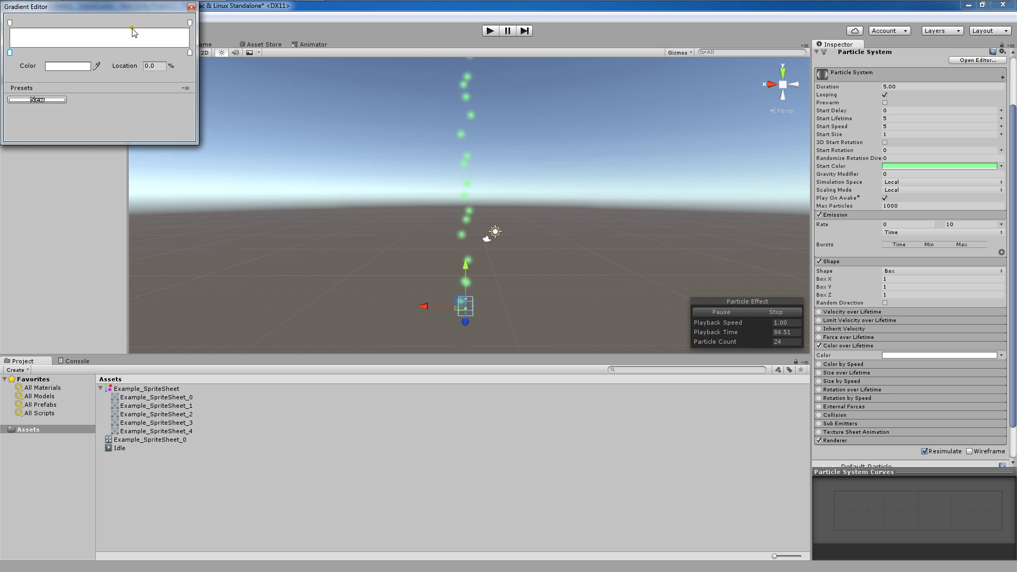
left_click_drag(106, 6, 329, 162)
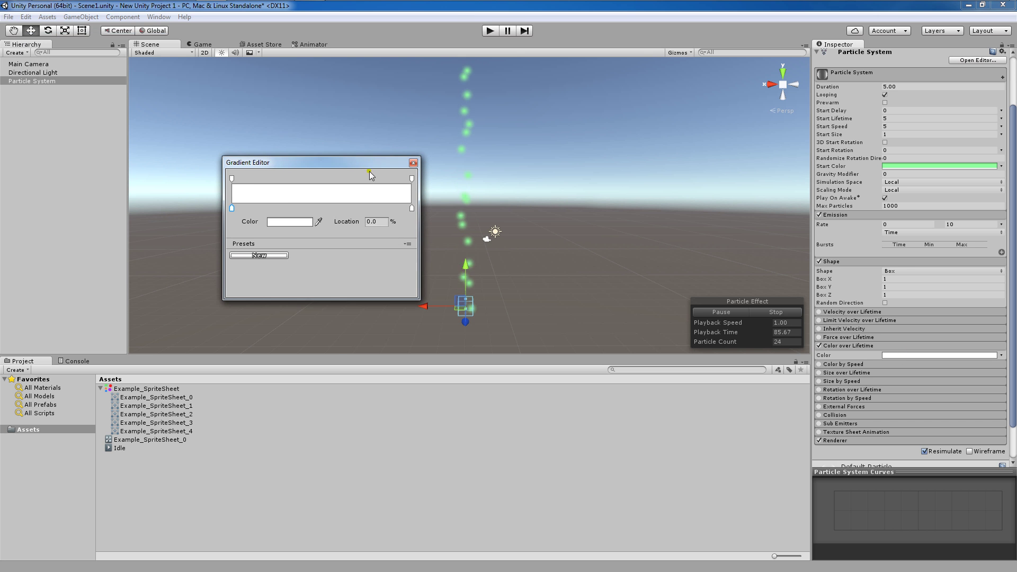
double_click(412, 209)
left_click_drag(69, 106, 14, 140)
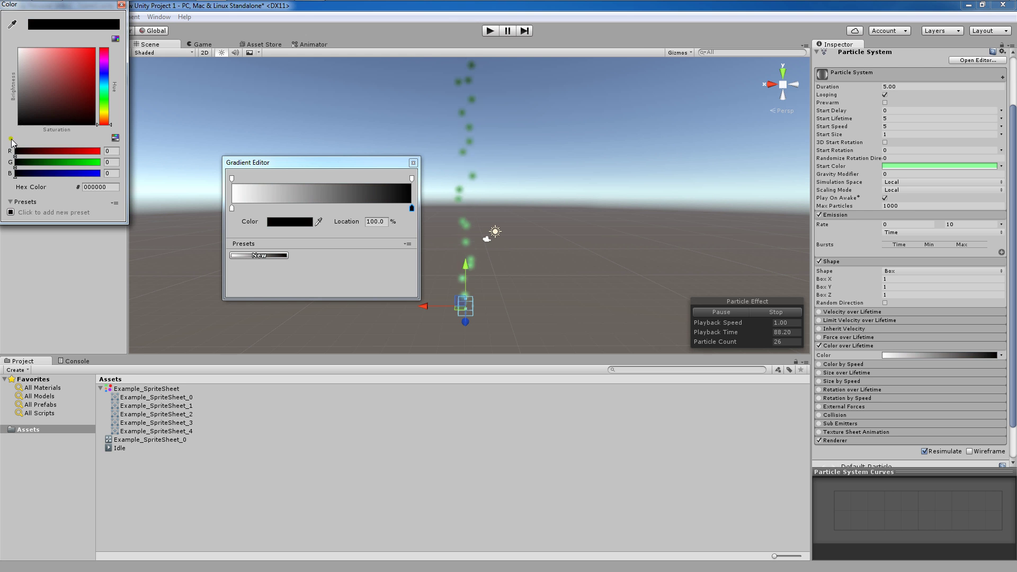
left_click(368, 252)
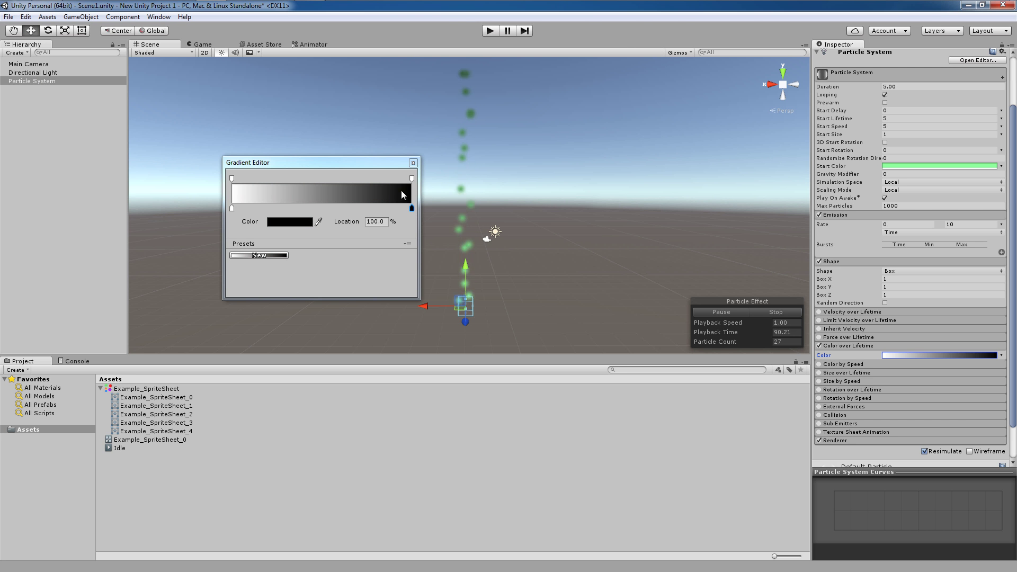
left_click(339, 236)
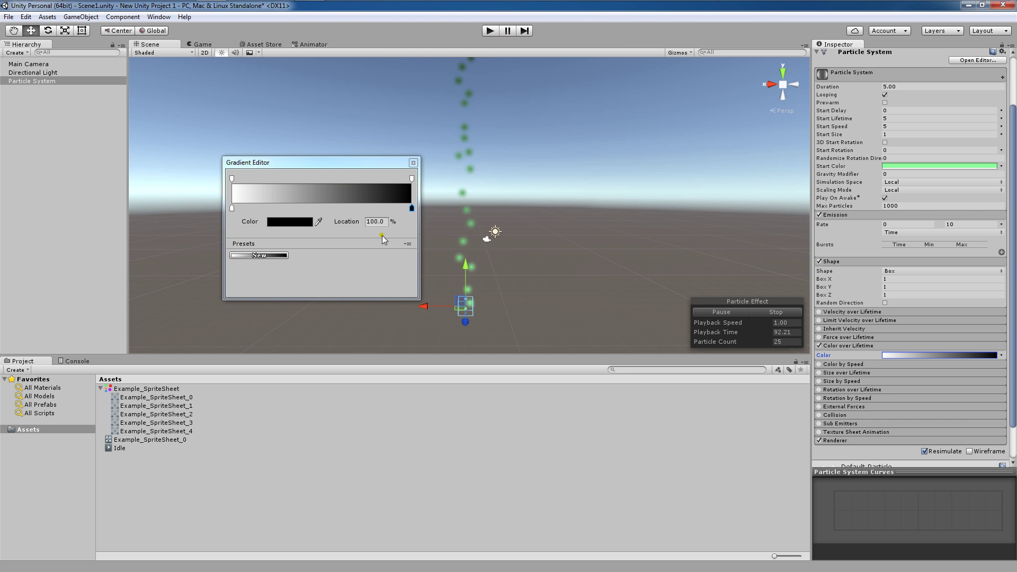
Move the gradient's black key to about 27.9% and add white color keys near its start
left_click_drag(412, 208, 350, 185)
mouse_move(236, 209)
left_mouse_down()
mouse_move(390, 211)
mouse_move(342, 209)
mouse_move(323, 222)
mouse_move(397, 209)
mouse_move(345, 221)
mouse_move(297, 214)
mouse_move(395, 206)
mouse_move(248, 209)
left_mouse_up()
left_click(264, 209)
left_click_drag(409, 208, 283, 209)
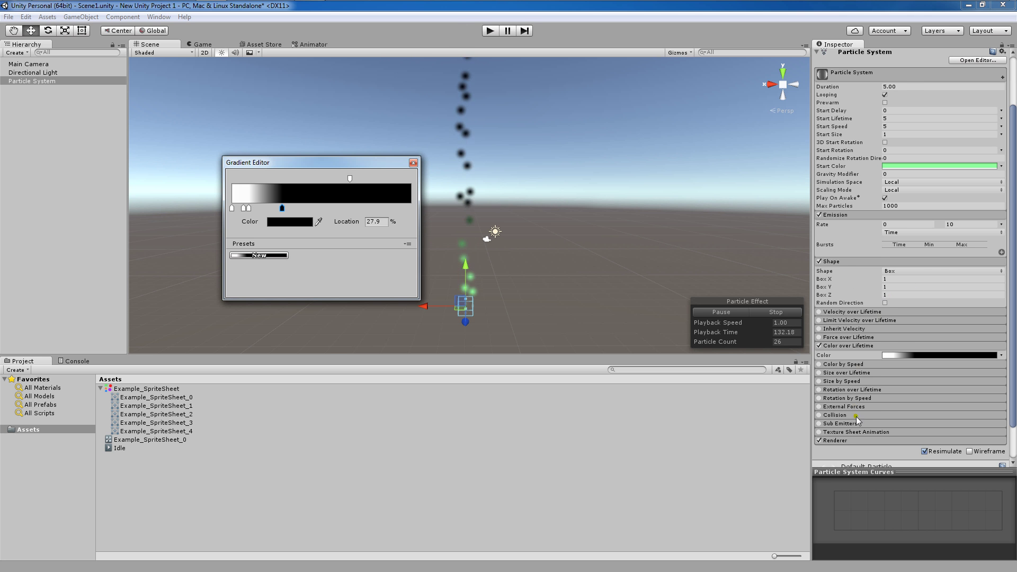
Expand the particle system's Renderer module and look through its settings
left_click(863, 441)
scroll(892, 398, "down", 3)
scroll(894, 398, "down", 3)
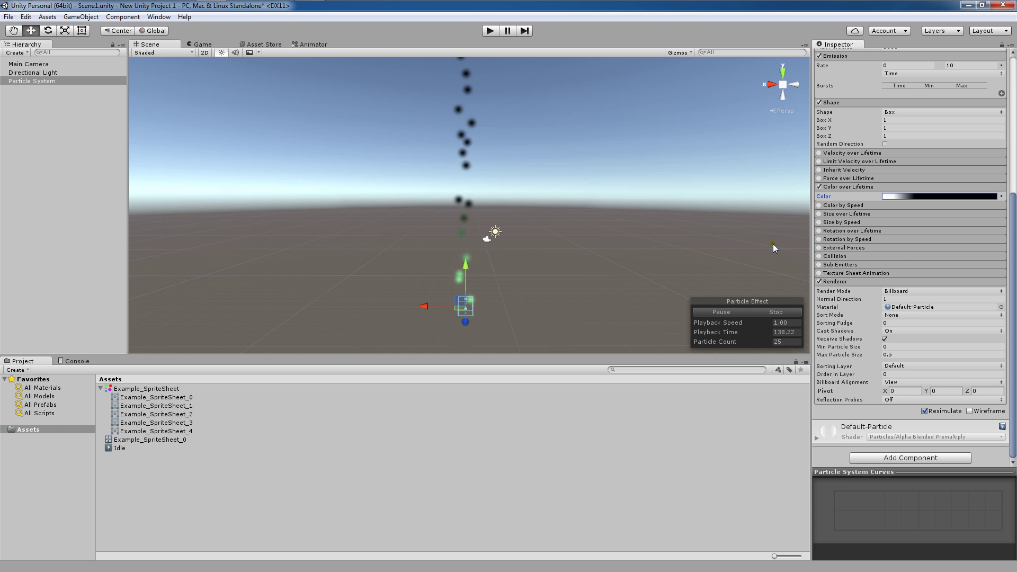
Pause and resume the particle preview in the scene, stop it, and simulate it again from the start
left_click(718, 312)
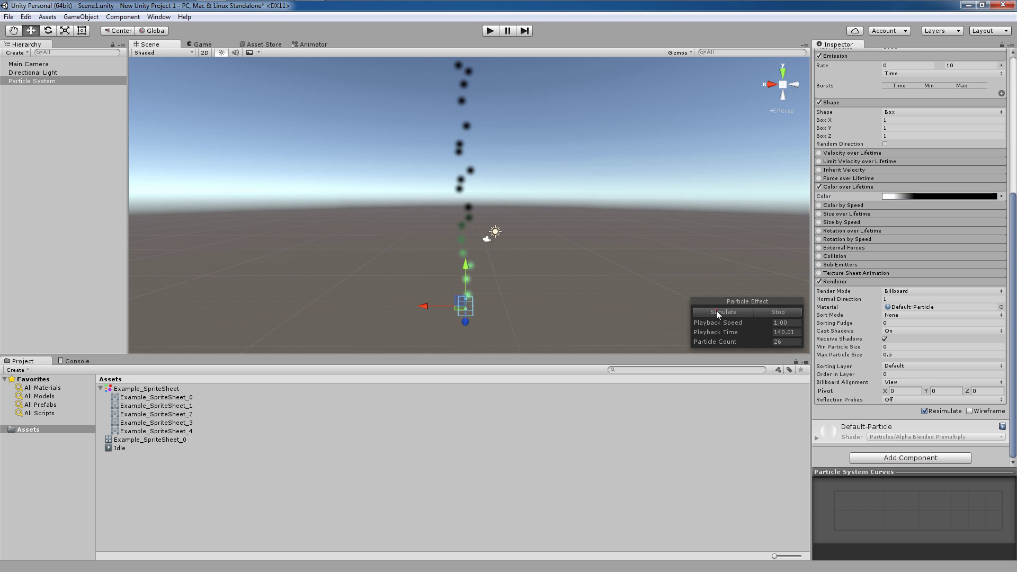
left_click(717, 311)
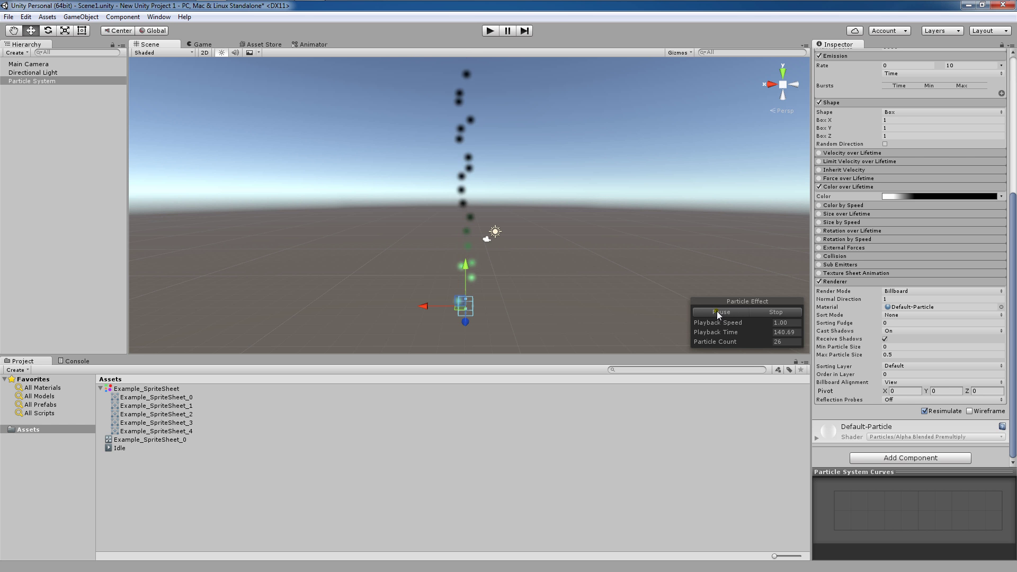
left_click(777, 314)
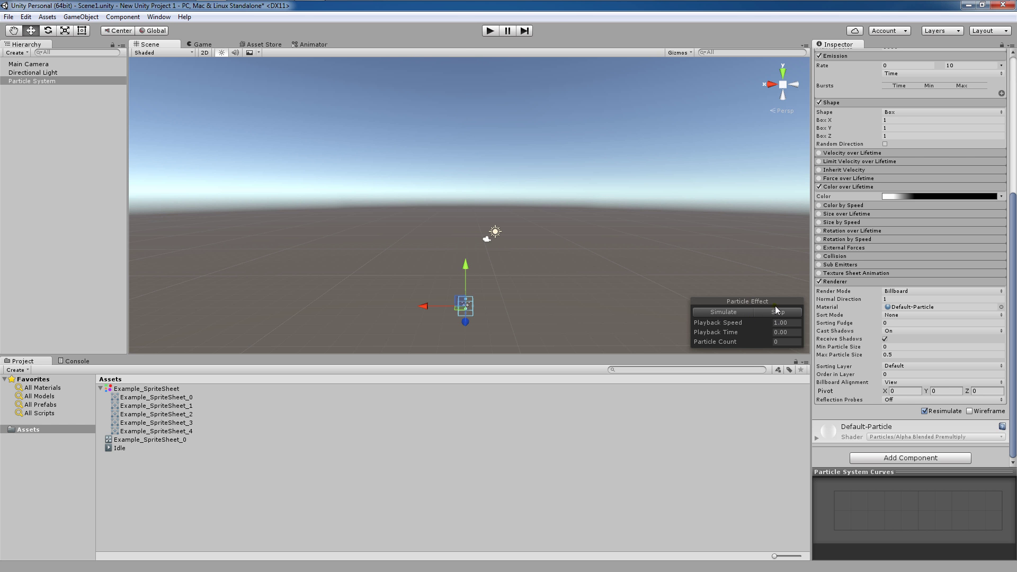
left_click(726, 312)
Try slower and faster particle preview speeds, ending with a playback speed of about 2.04
left_click_drag(695, 323, 708, 322)
left_click_drag(777, 327, 899, 331)
left_click_drag(1015, 351, 771, 322)
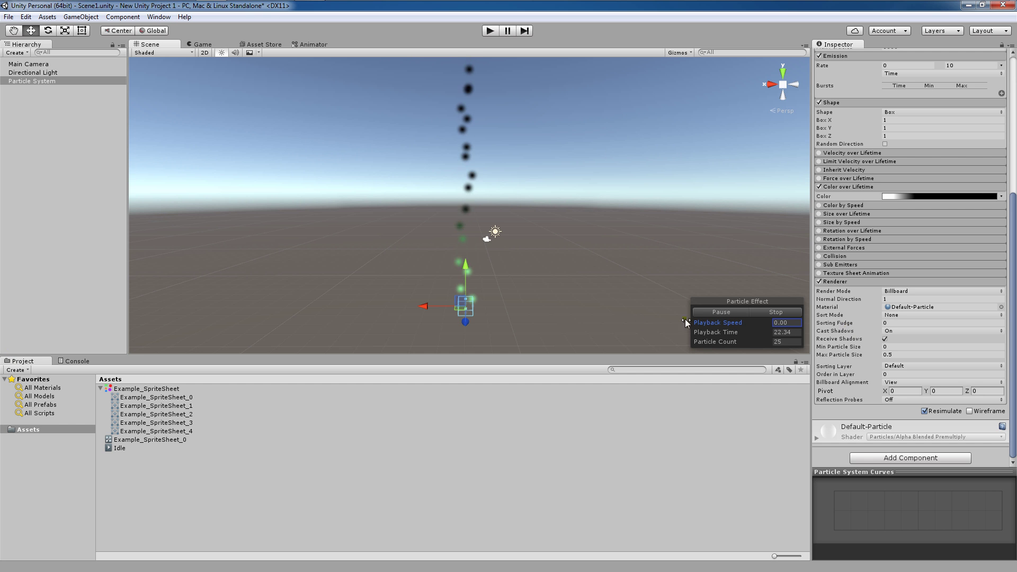
left_click_drag(477, 319, 537, 302)
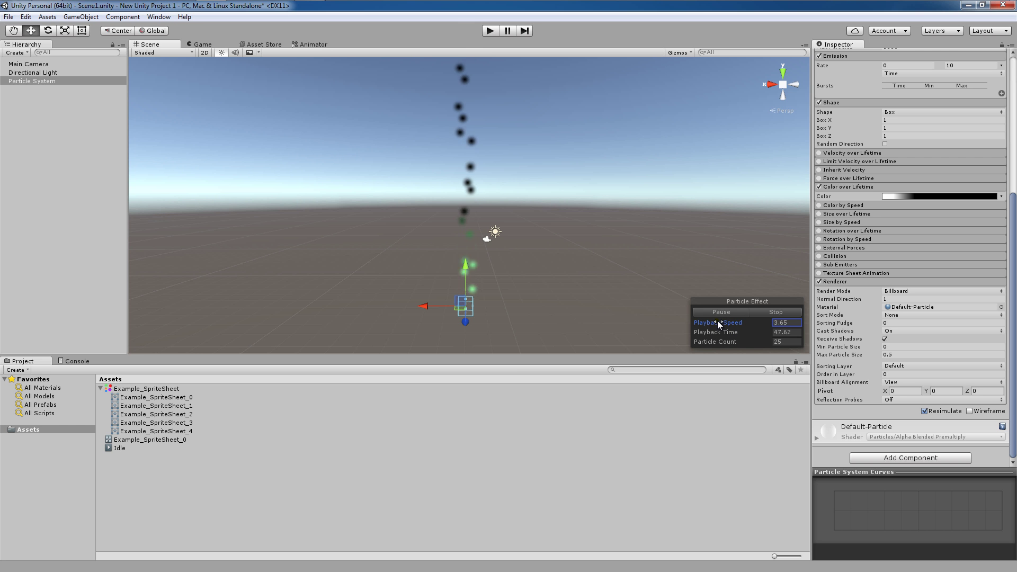
left_click_drag(718, 321, 658, 330)
Scrub the particle preview's playback time back and forth, and deselect the particle system
left_click(729, 334)
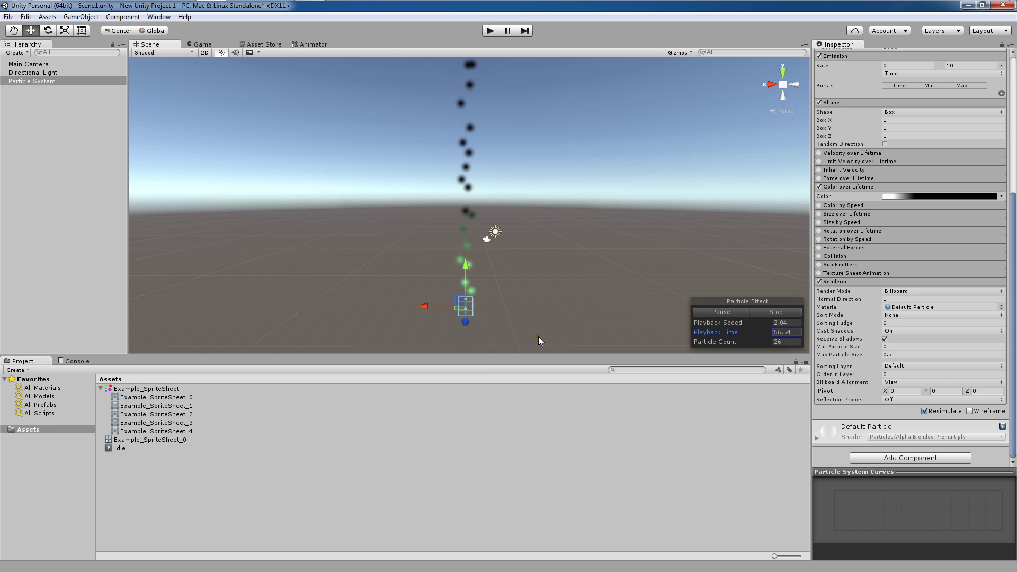
left_click_drag(819, 333, 617, 333)
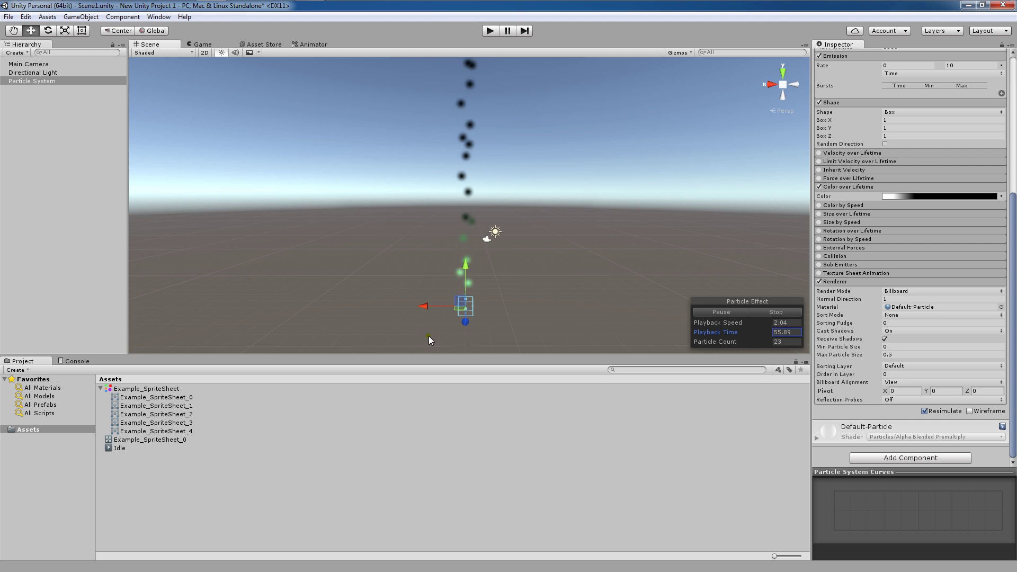
left_click_drag(693, 337, 730, 336)
left_click(751, 344)
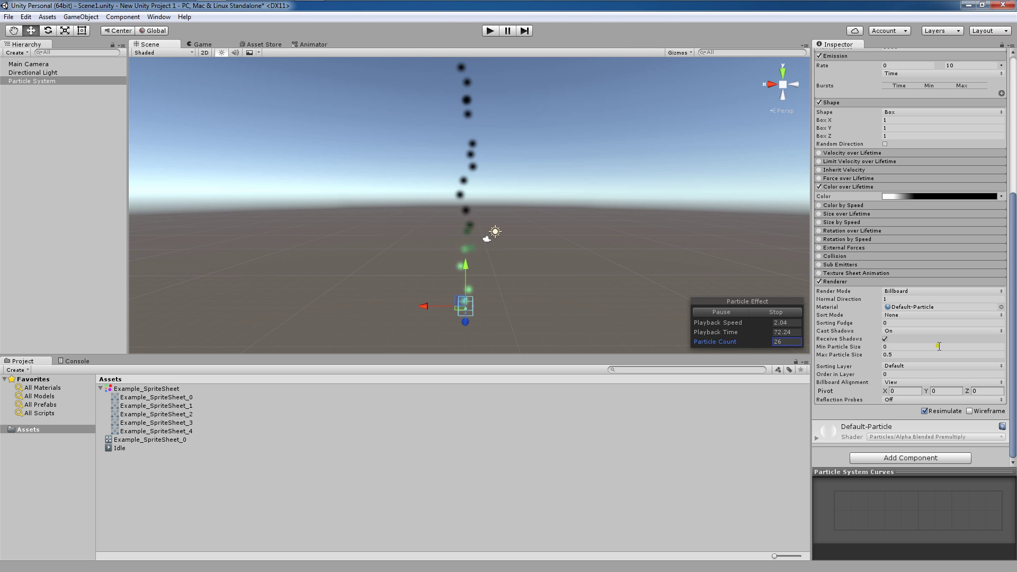
left_click(784, 332)
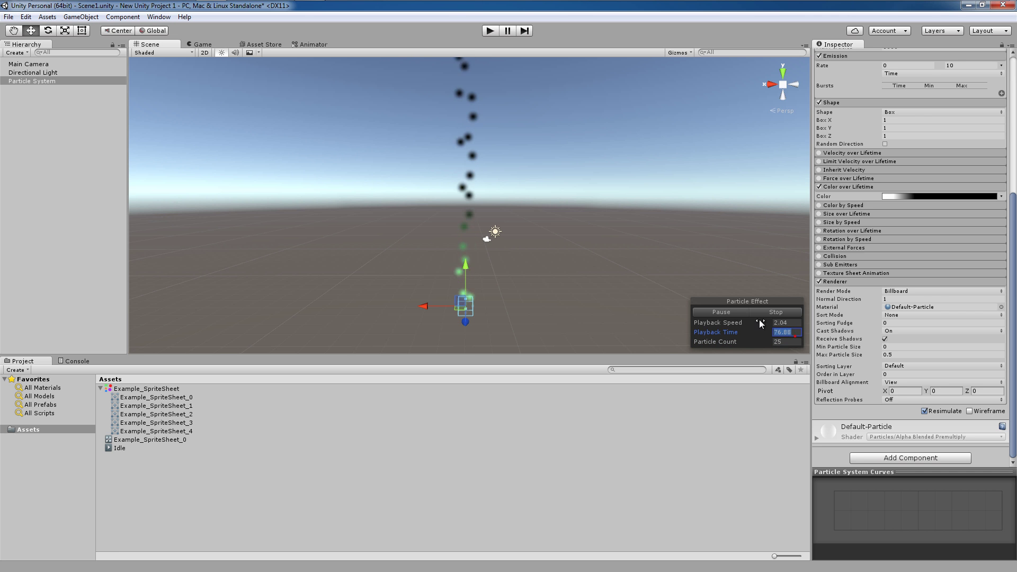
left_click(747, 264)
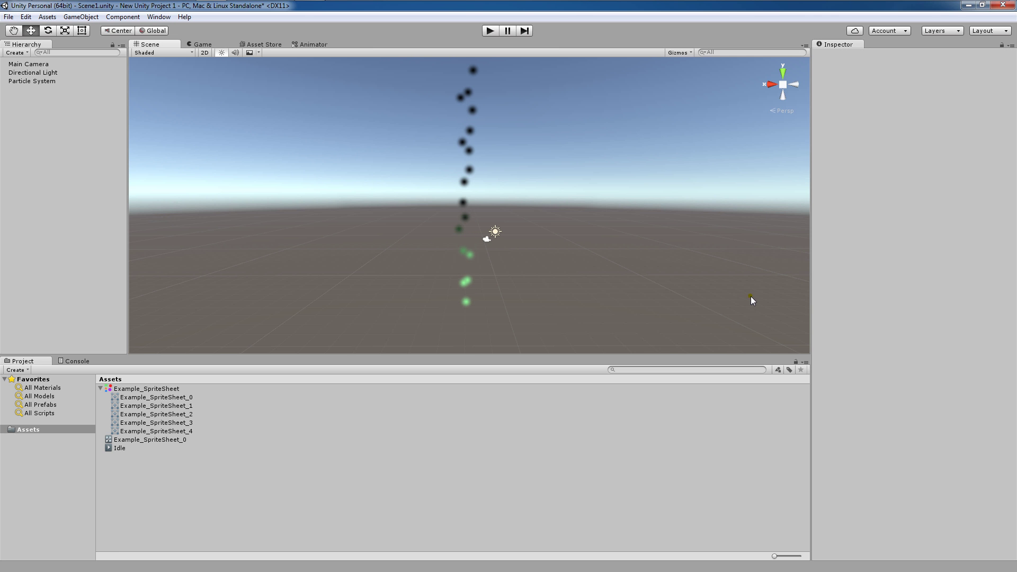